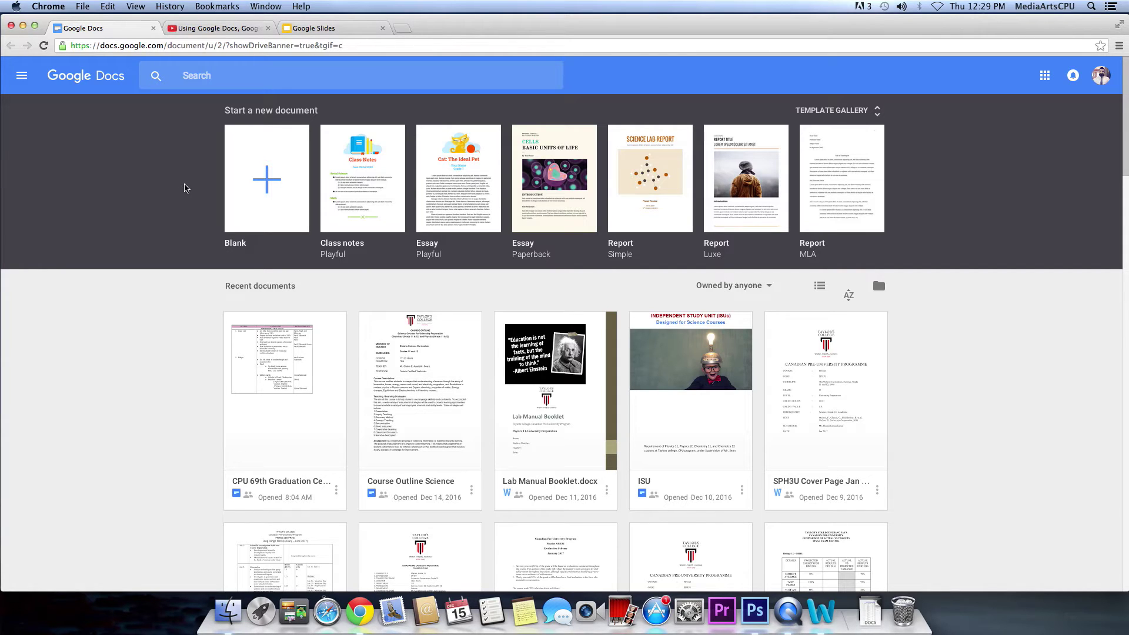
# Step: Go to docs.google.com and check the list of signed-in accounts
pyautogui.click(266, 47)
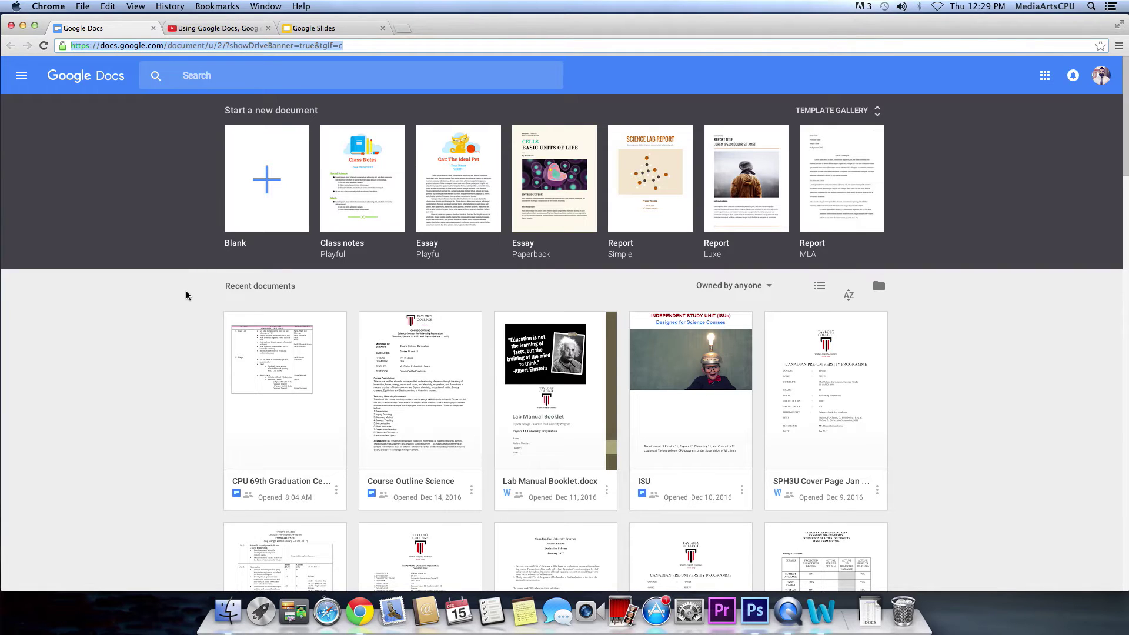
pyautogui.write('d')
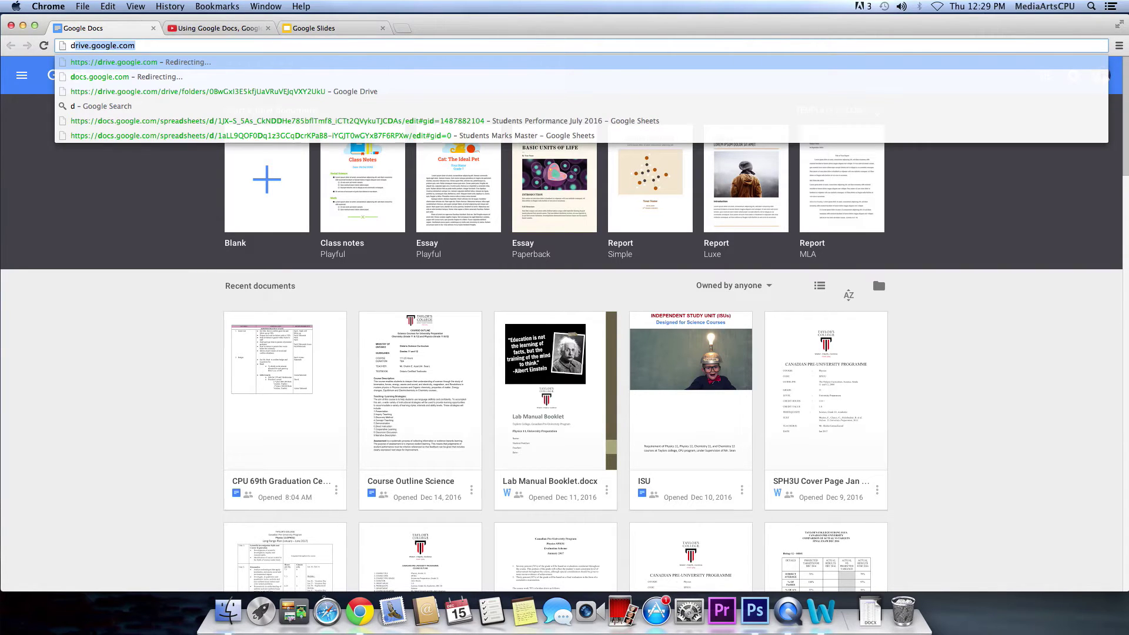
pyautogui.write('ocs')
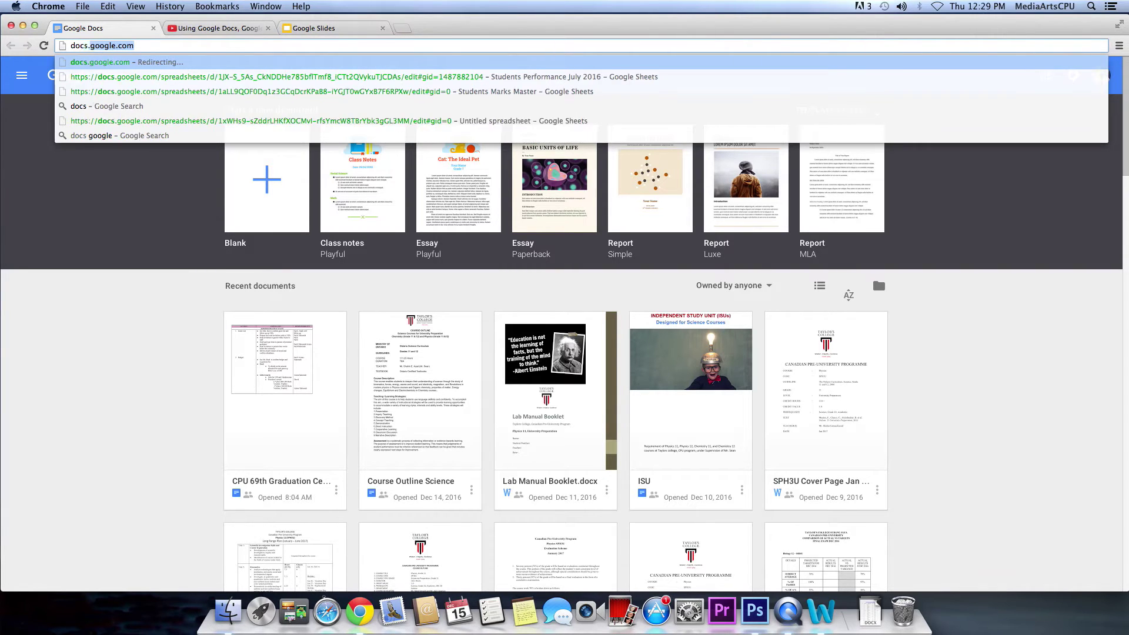
pyautogui.write('.google')
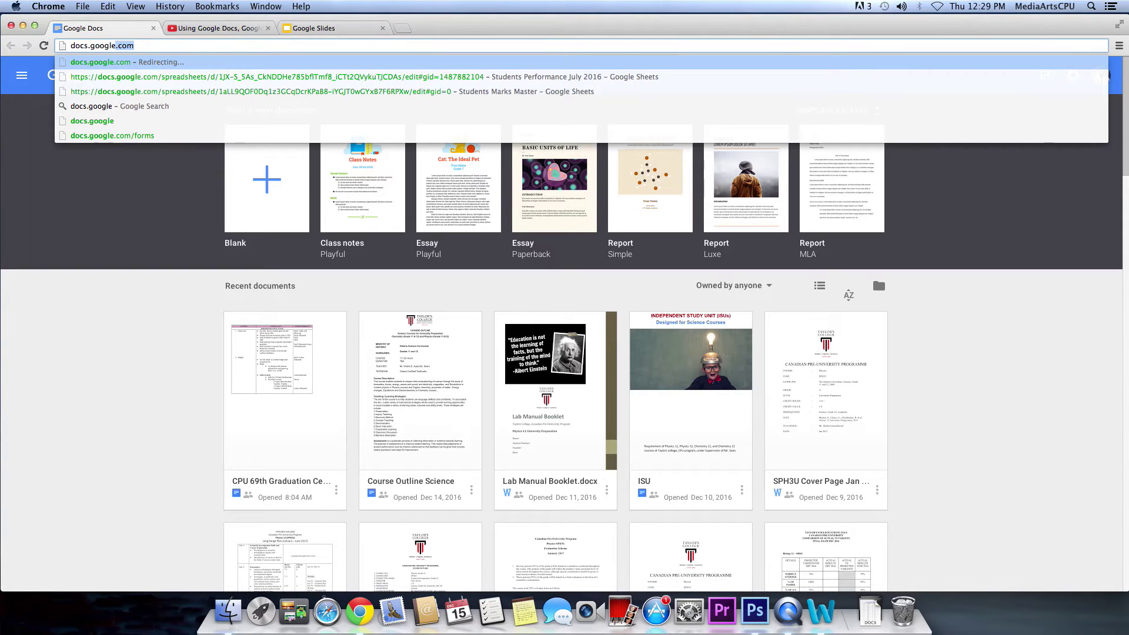
pyautogui.write('.c')
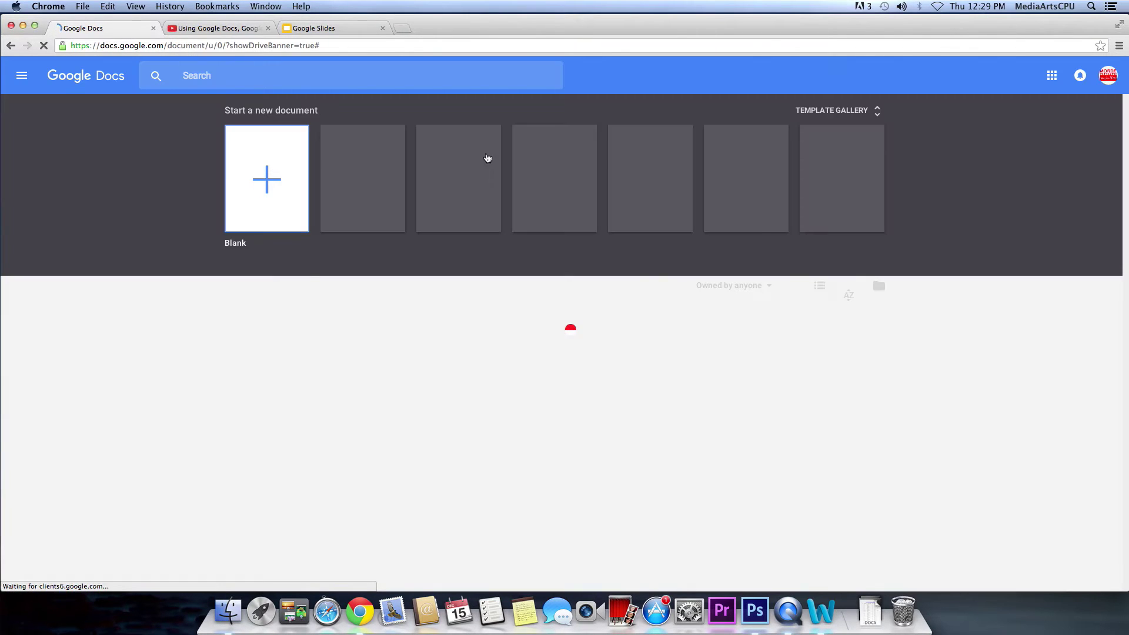
pyautogui.click(1100, 76)
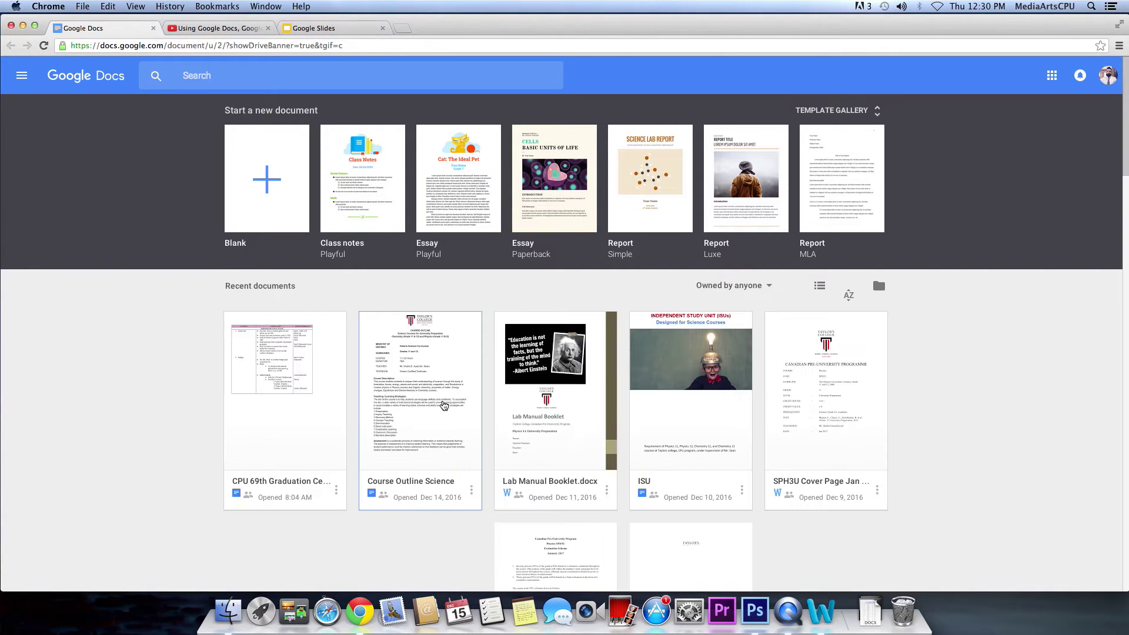
pyautogui.scroll(-3, 450, 403)
pyautogui.scroll(-5, 450, 403)
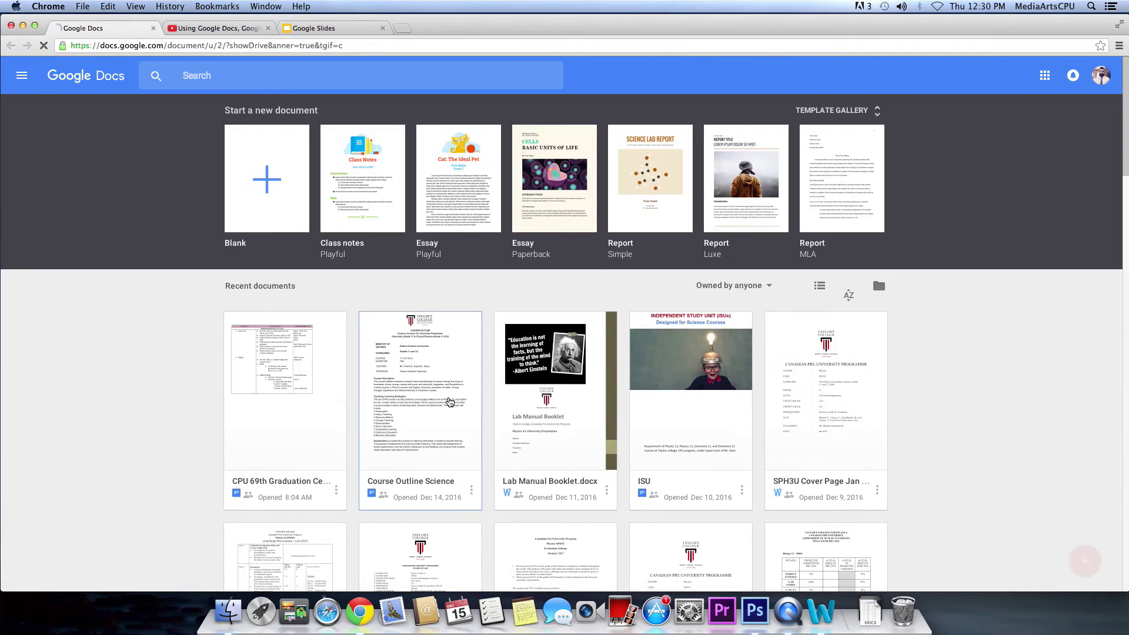
pyautogui.scroll(-5, 450, 402)
pyautogui.scroll(15, 450, 402)
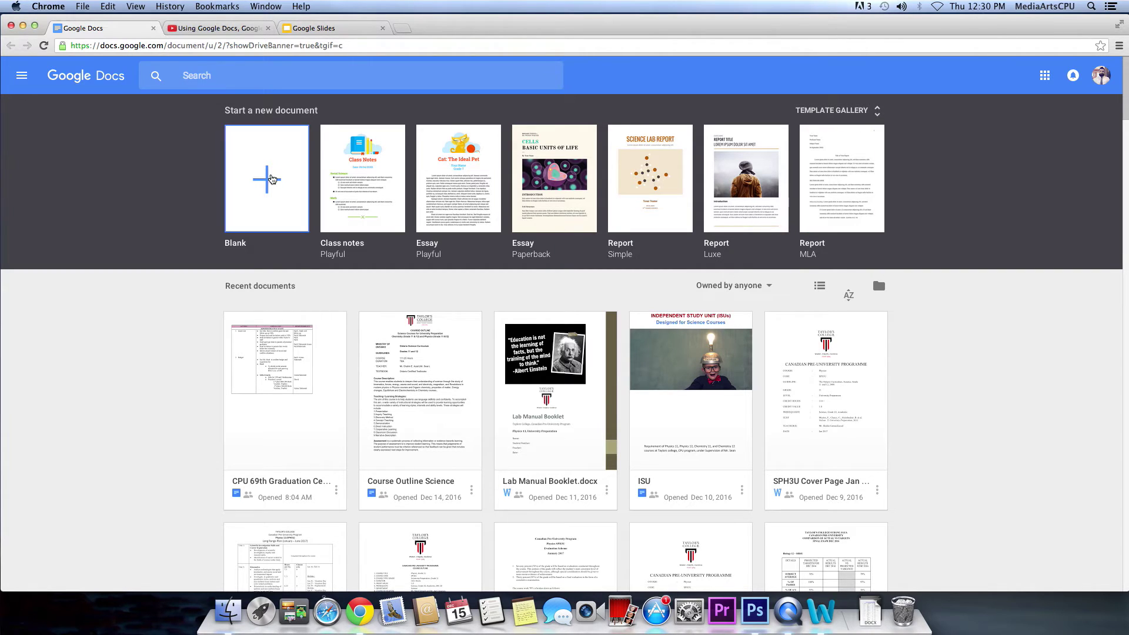
# Step: Create a blank document titled 'Test' and type 'dfdgsfg' on the page
pyautogui.click(272, 179)
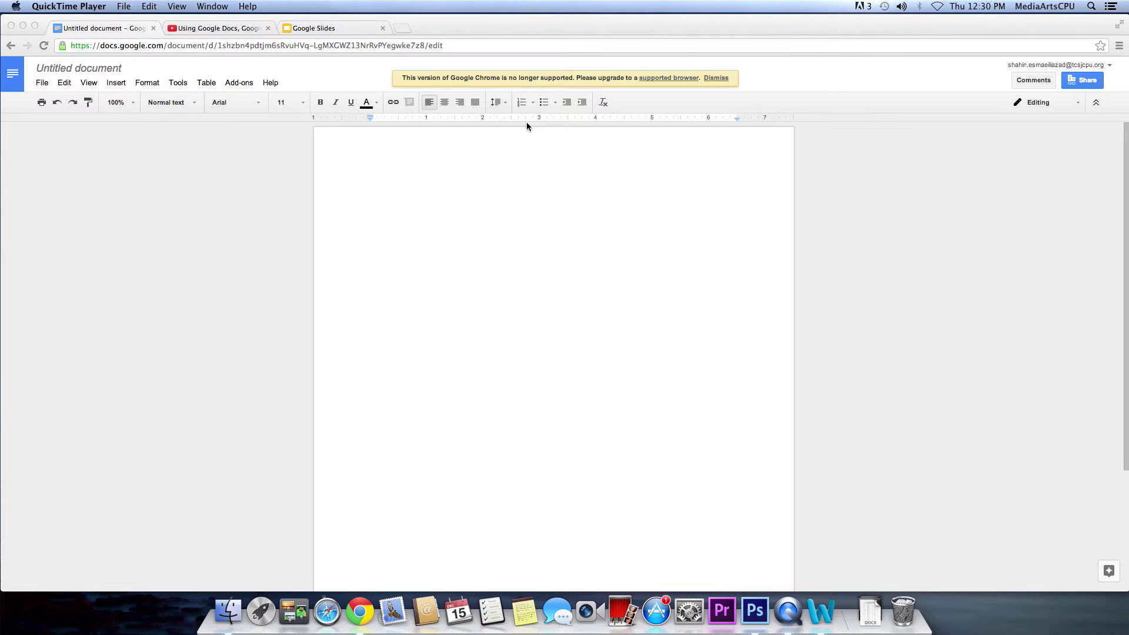
pyautogui.click(99, 69)
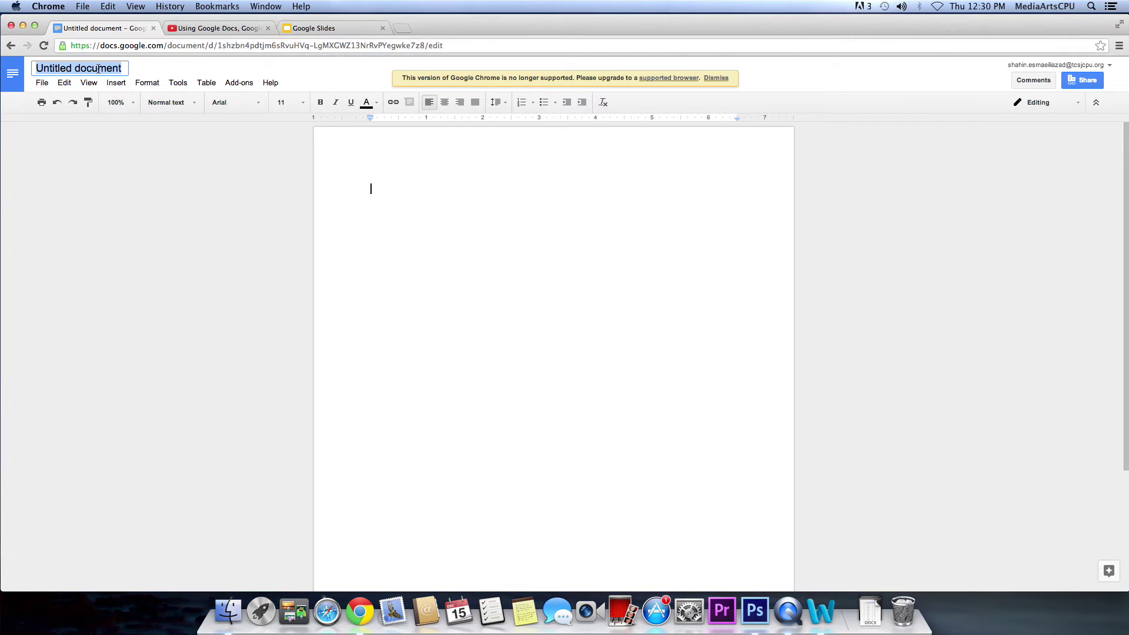
pyautogui.write('Test')
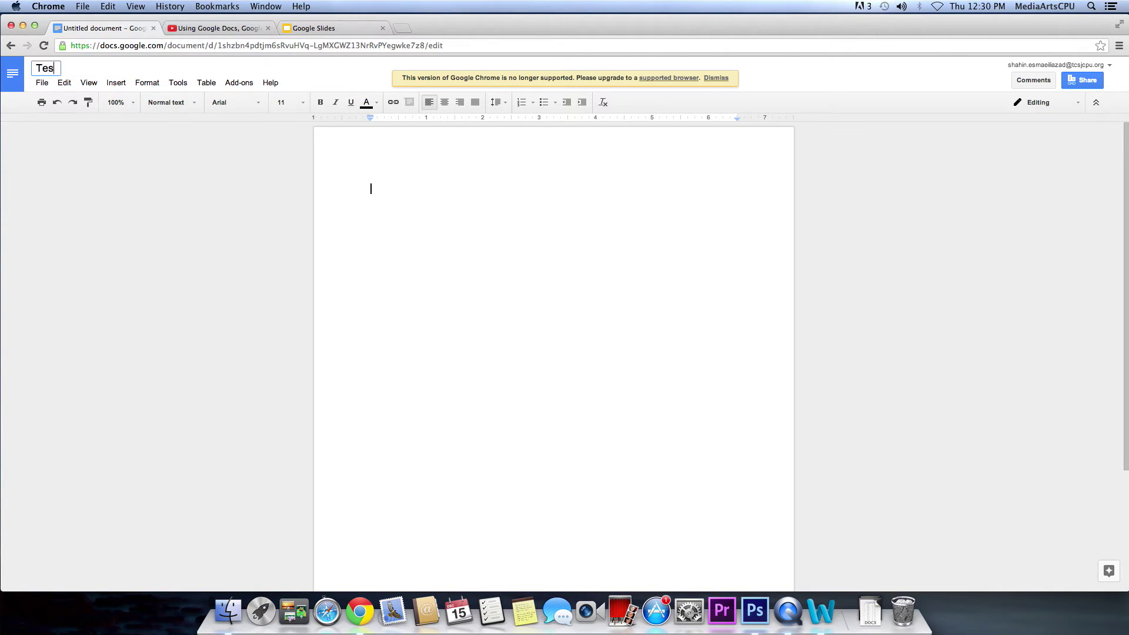
pyautogui.click(388, 242)
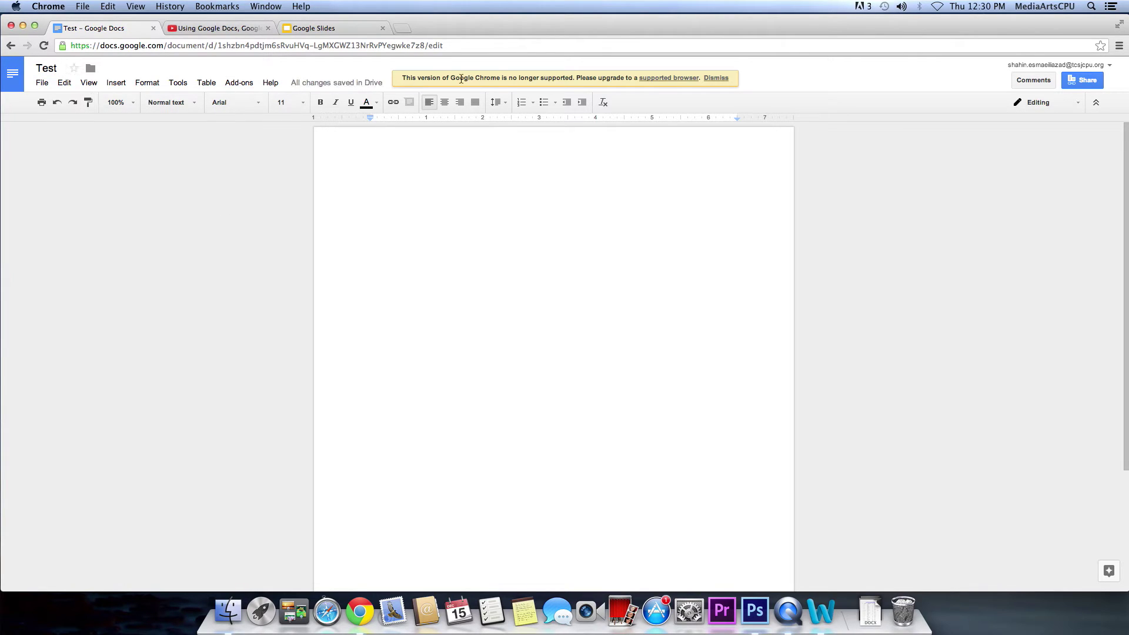
pyautogui.write('dfdgsfg')
# Step: Delete the stray word 'dfdgsfg' and browse the Tools, Format and Insert menus without choosing anything
pyautogui.doubleClick(387, 189)
pyautogui.press('BackSpace')
pyautogui.click(146, 87)
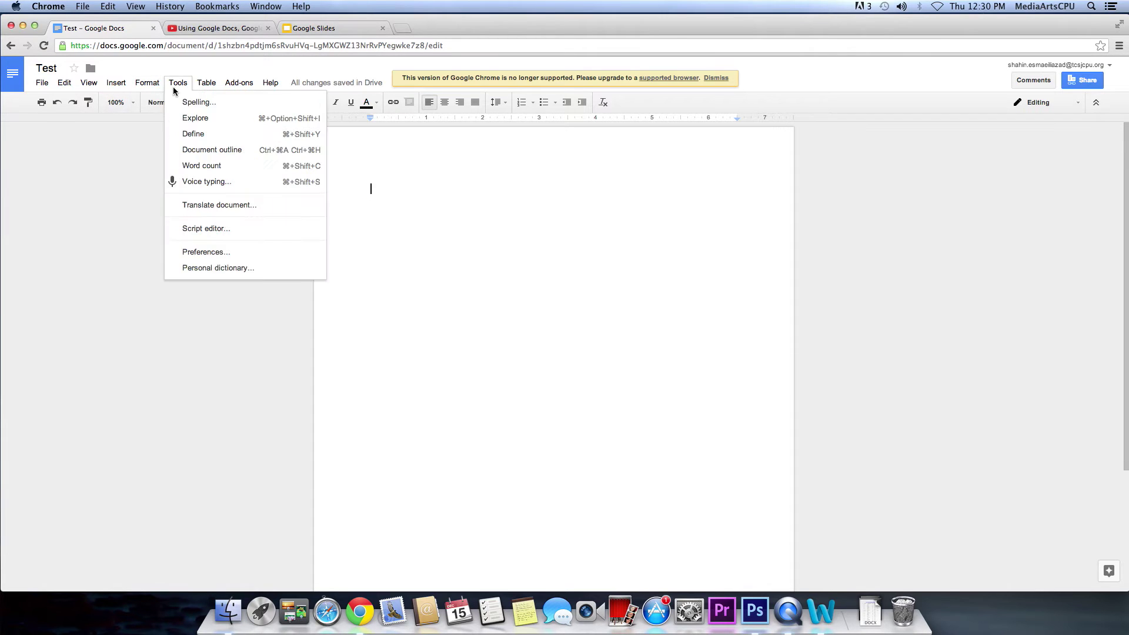
pyautogui.moveTo(173, 90)
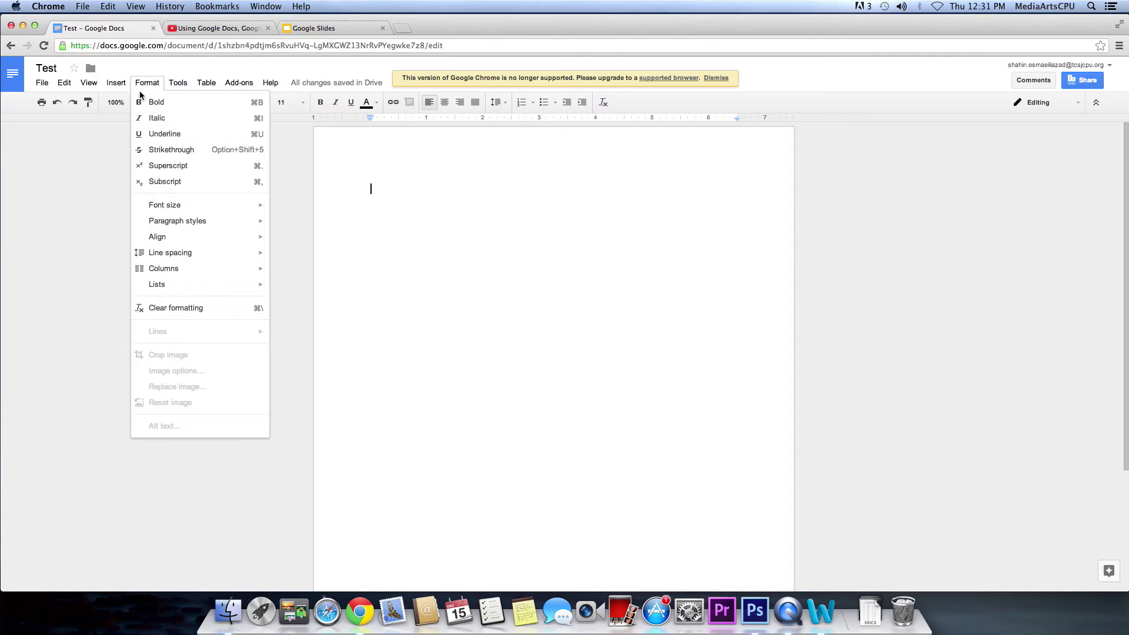
pyautogui.moveTo(202, 207)
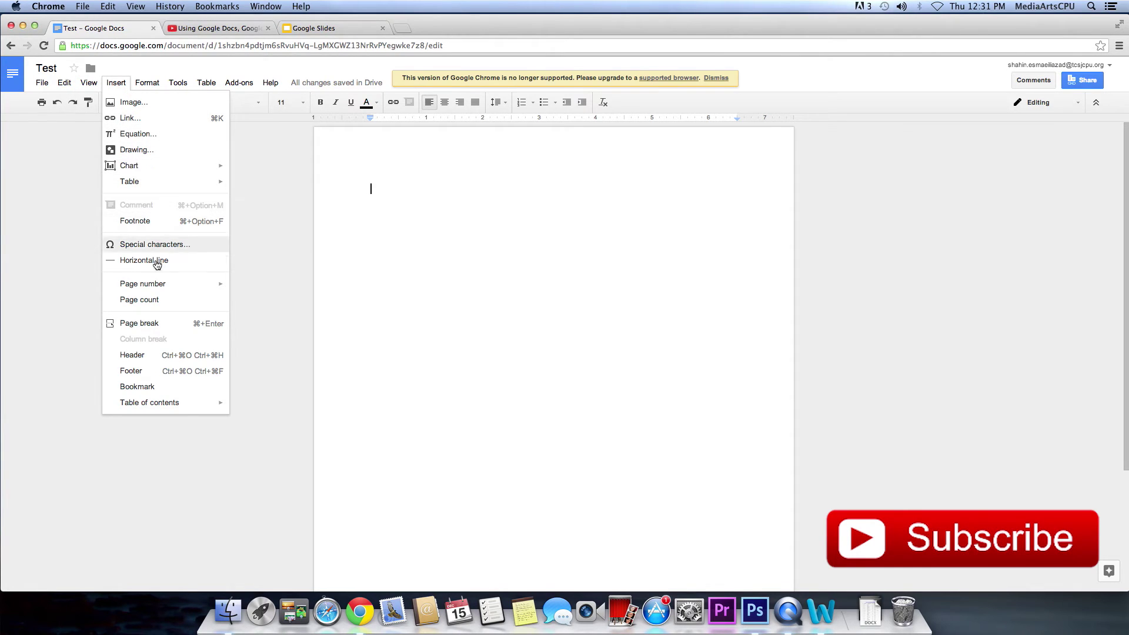
pyautogui.click(59, 260)
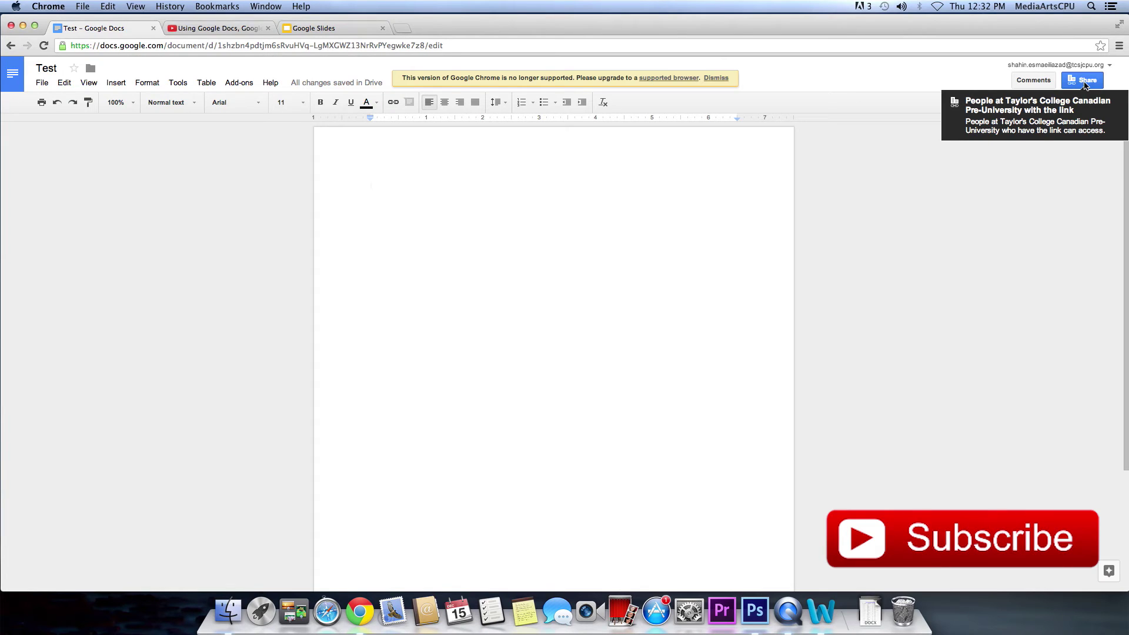
# Step: In the Share dialog, set link sharing to 'OFF - only specific people can access'
pyautogui.click(1085, 84)
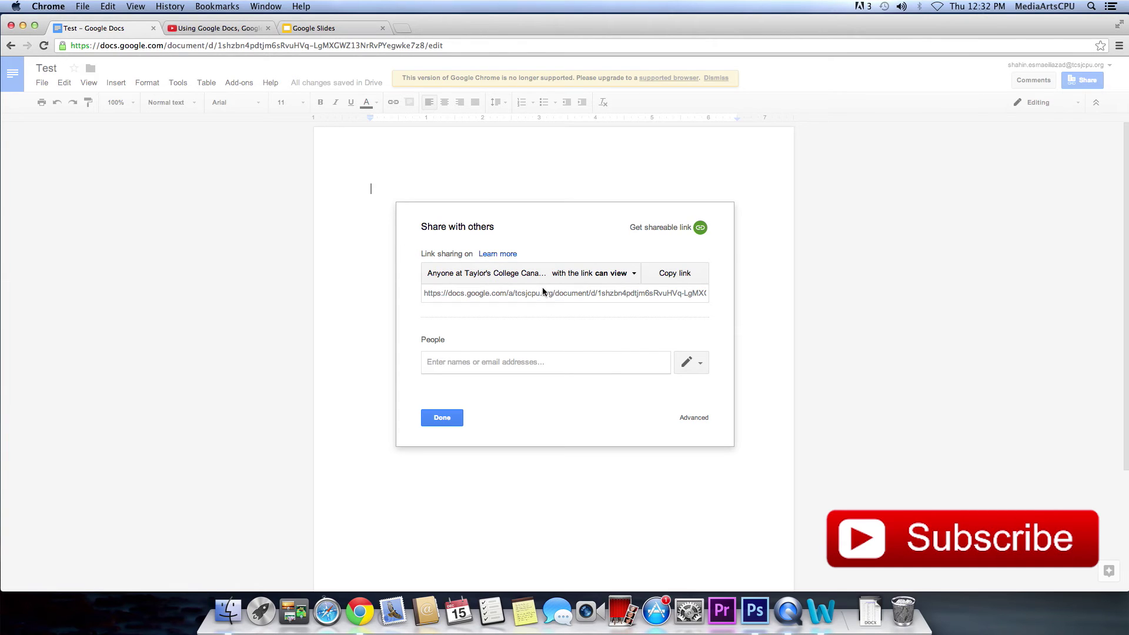
pyautogui.click(630, 276)
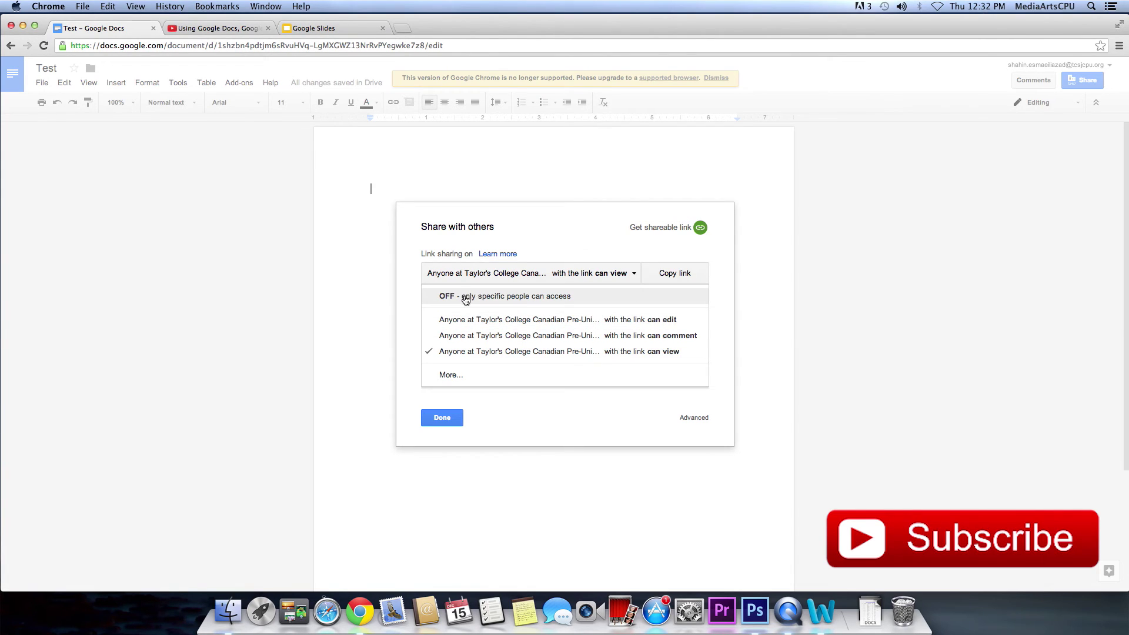
pyautogui.click(499, 297)
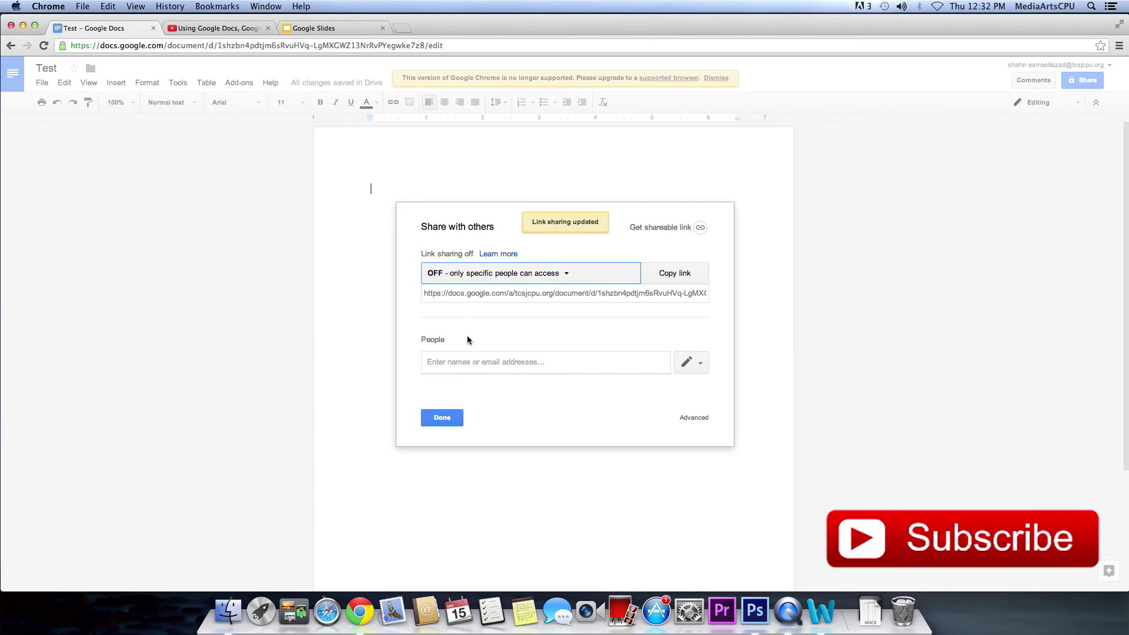
# Step: Review the document link and confirm link sharing stays off, then close the sharing dialog with Done
pyautogui.click(493, 294)
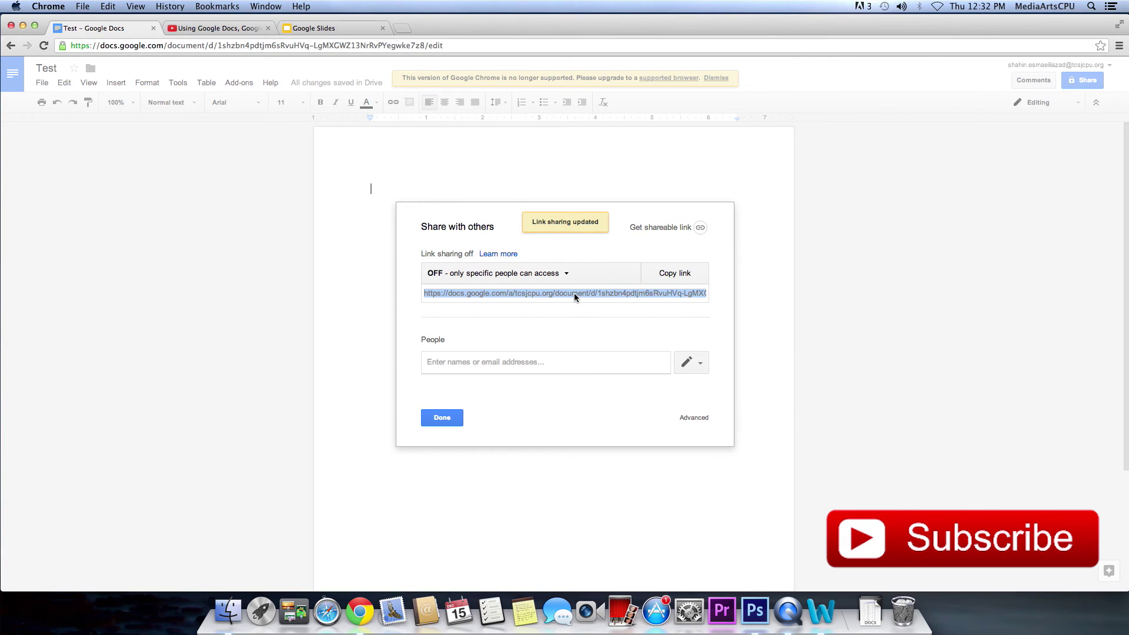
pyautogui.click(518, 360)
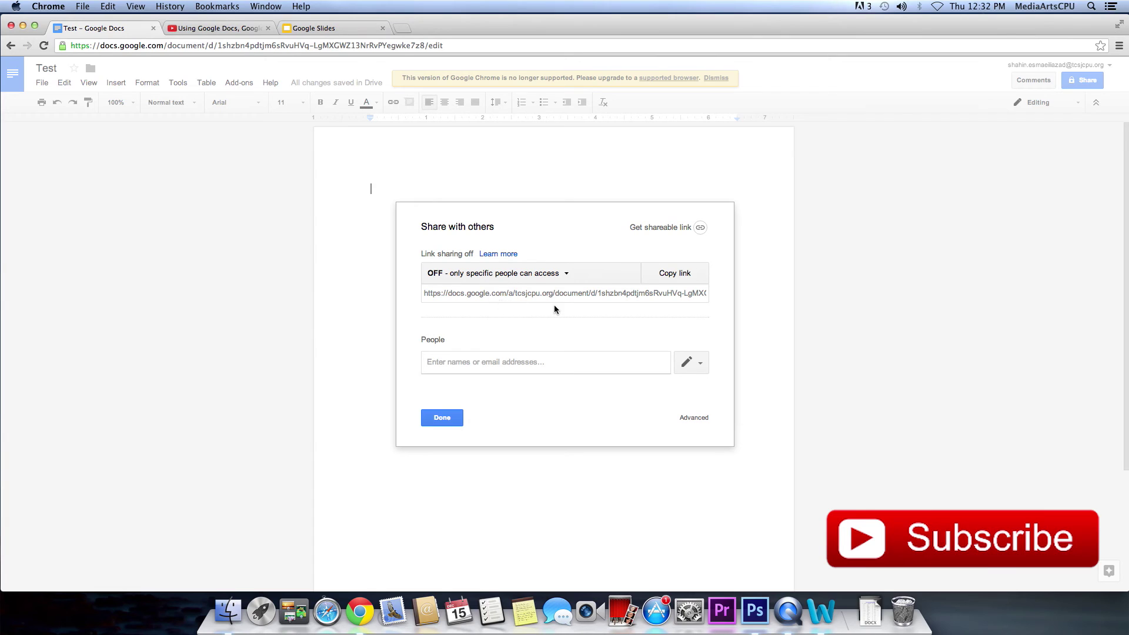
pyautogui.click(487, 294)
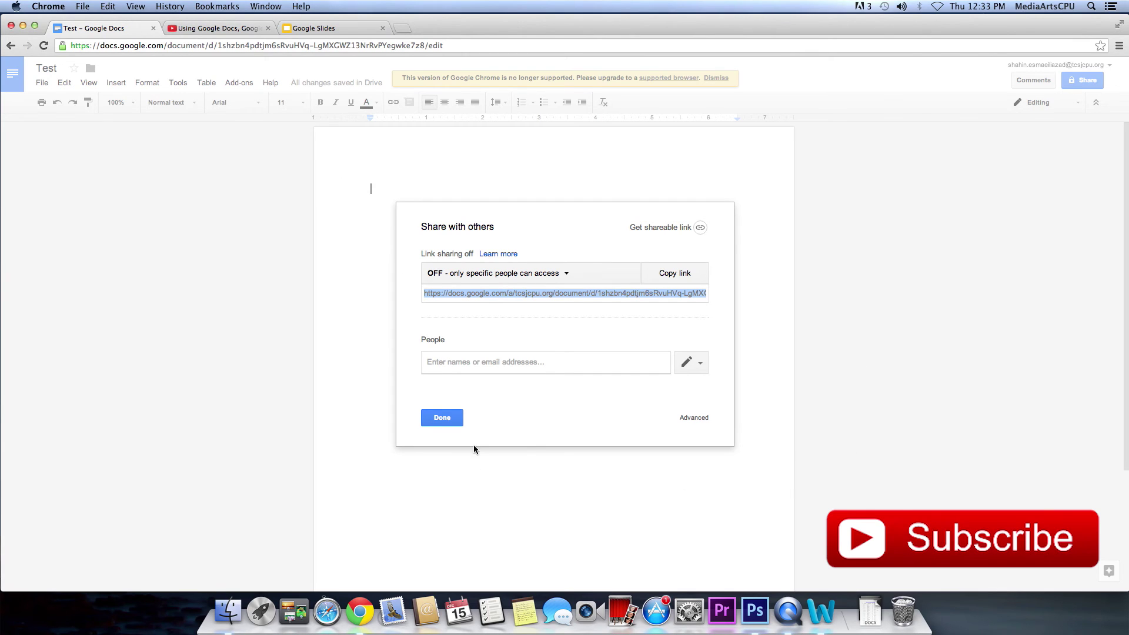
pyautogui.click(566, 277)
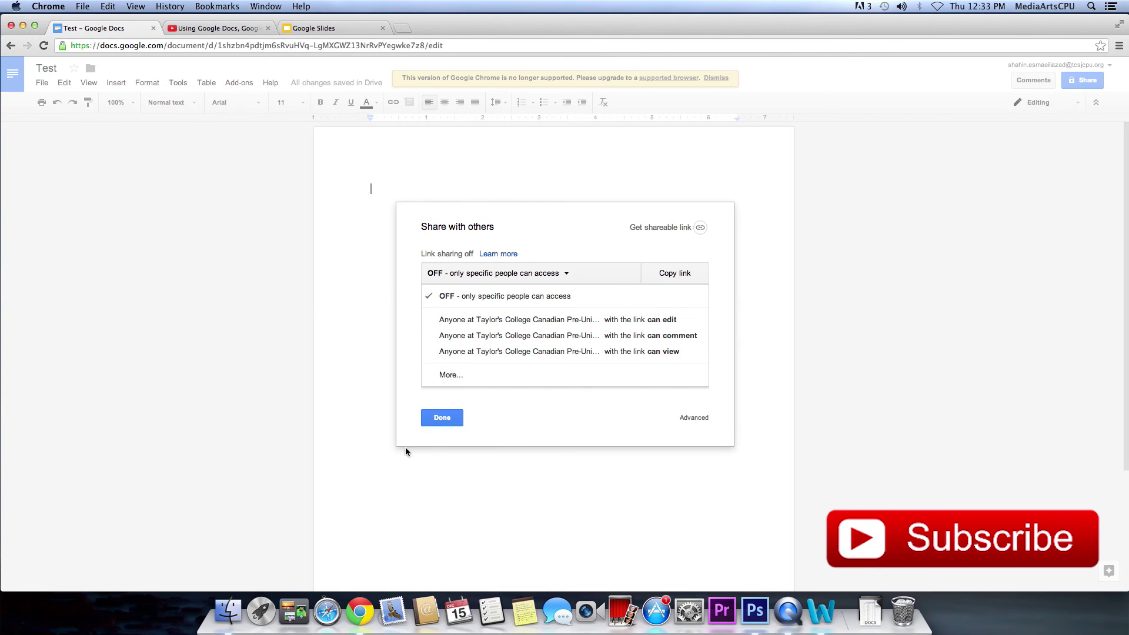
pyautogui.click(444, 421)
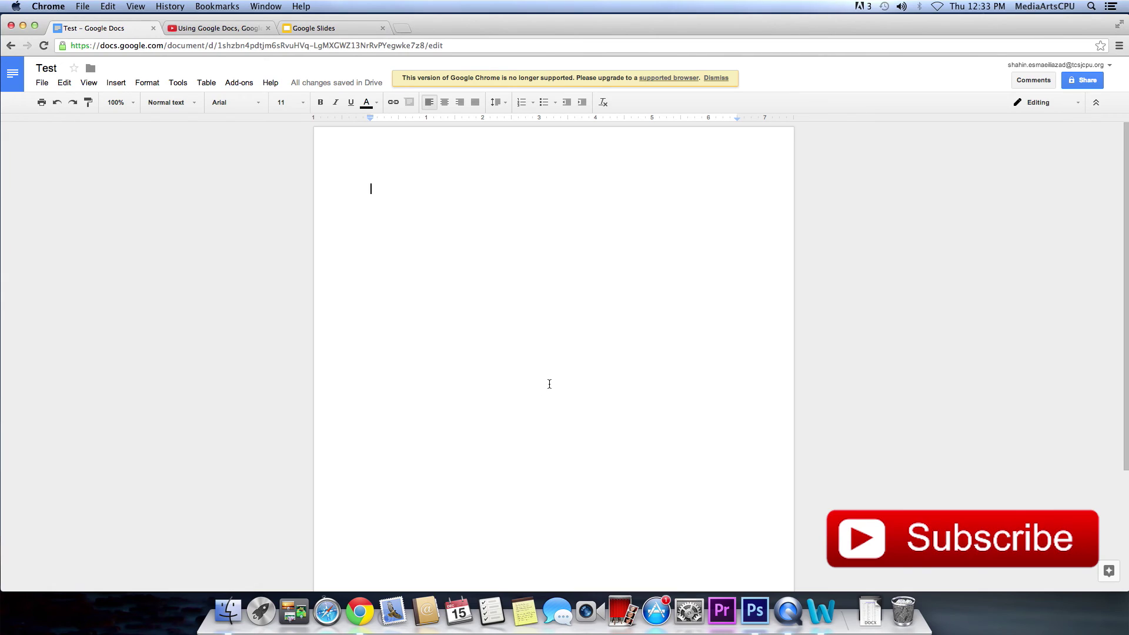
# Step: Type the placeholder line 'hlgflhfkglh' into the document body and place the cursor within it
pyautogui.press('super+l')
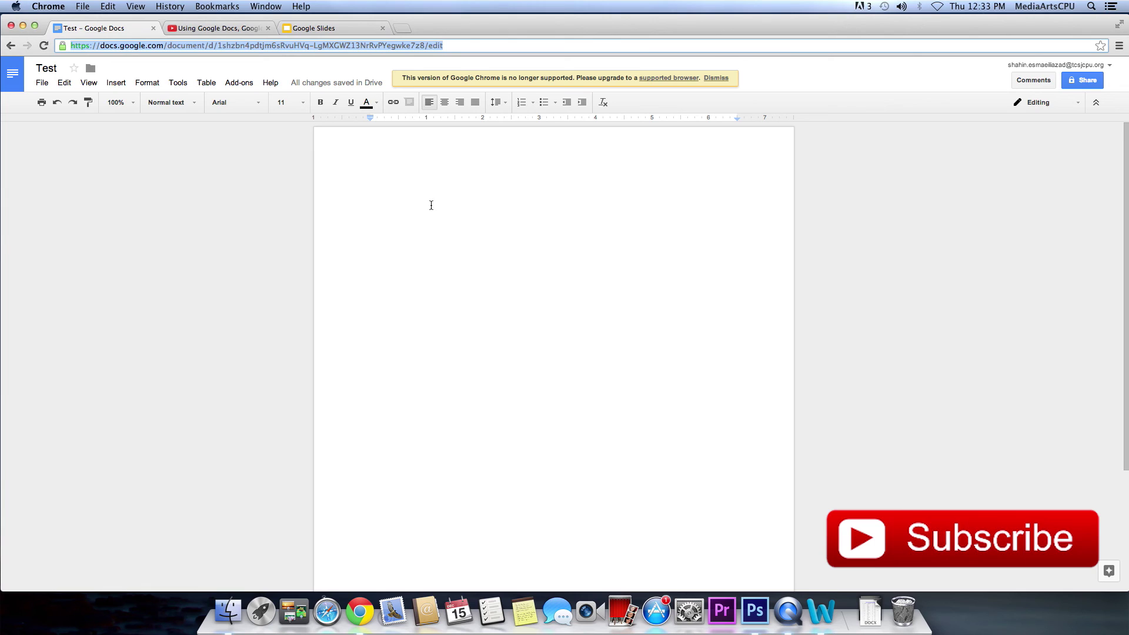
pyautogui.click(496, 245)
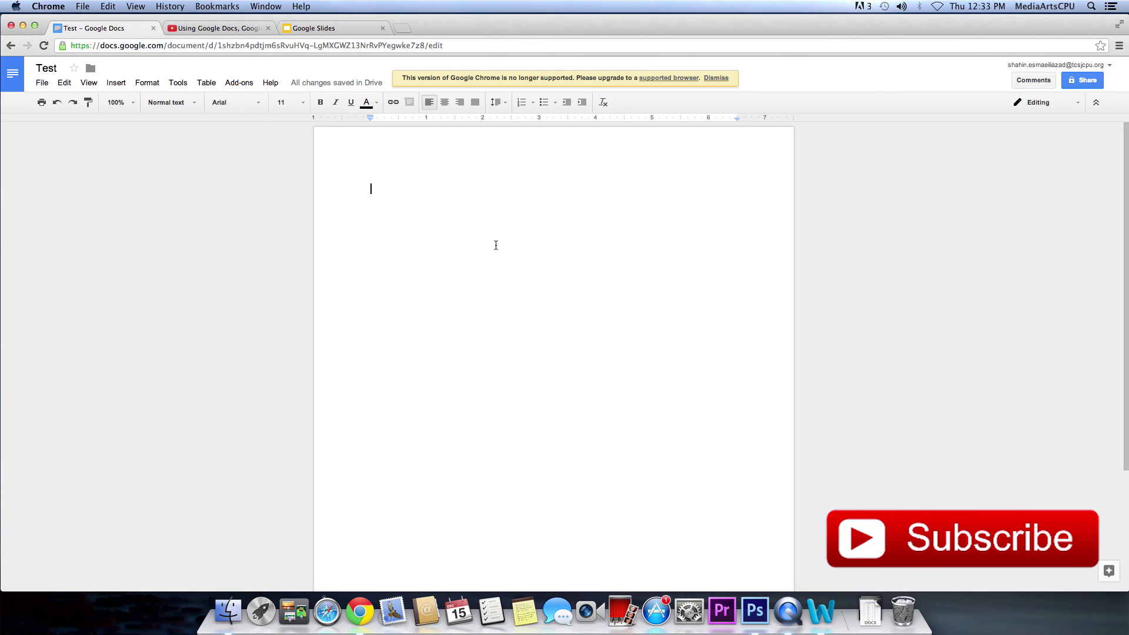
pyautogui.write('hlgflhfkglh')
pyautogui.moveTo(347, 87)
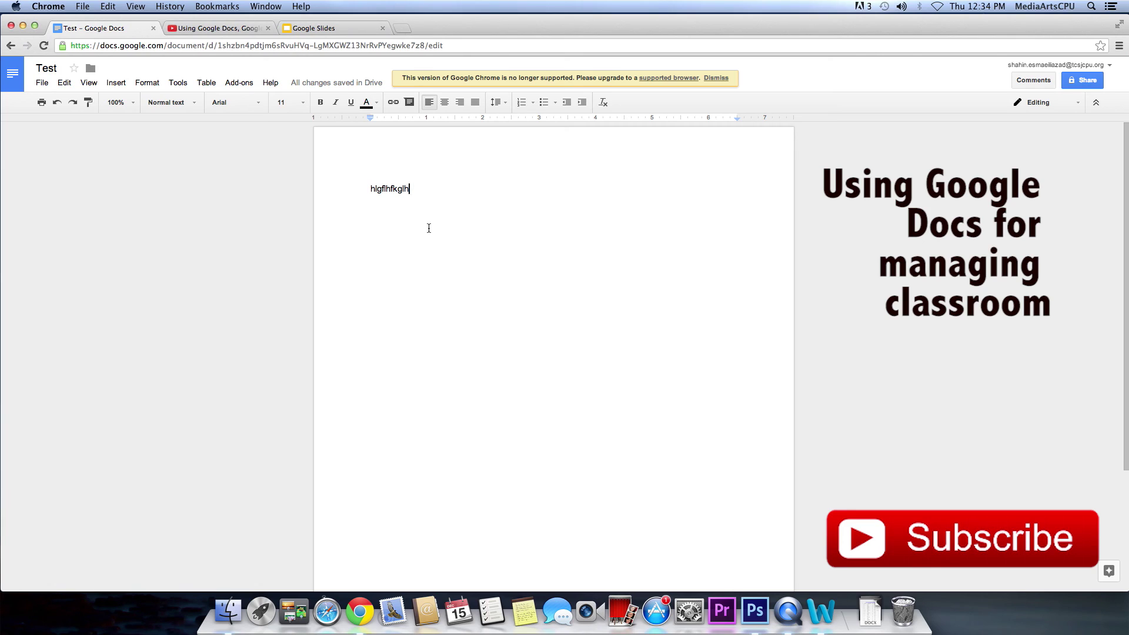
pyautogui.click(384, 189)
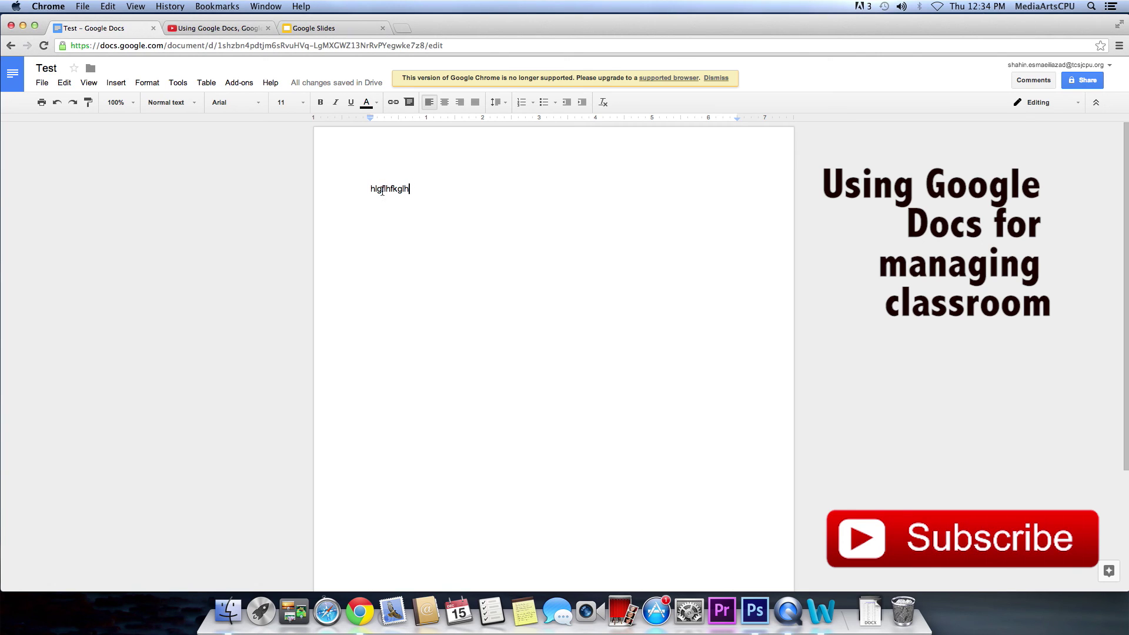